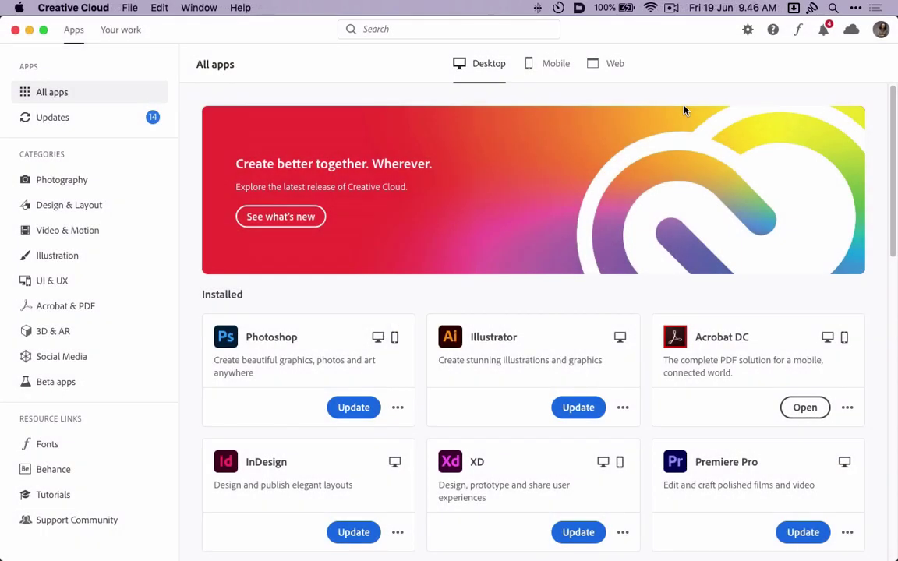
Browse the All apps list, then switch to the Updates page showing 14 pending updates
scroll(683, 110, "down", 5)
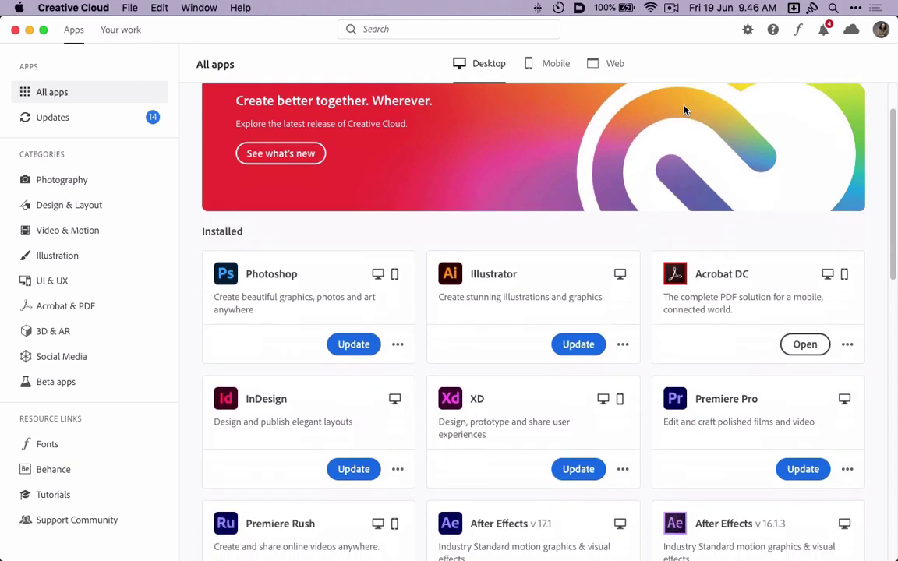
scroll(684, 110, "down", 3)
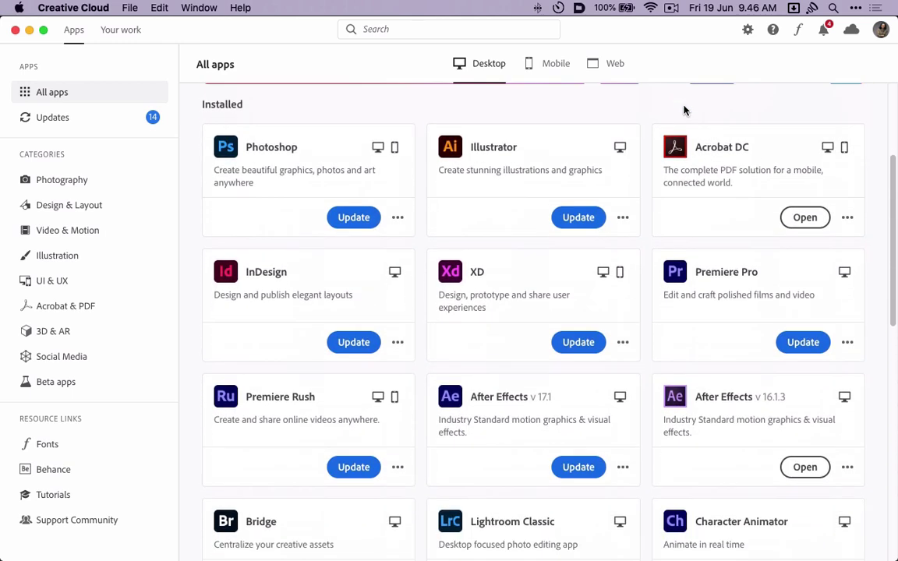
scroll(683, 109, "down", 2)
scroll(683, 109, "down", 3)
scroll(684, 110, "down", 2)
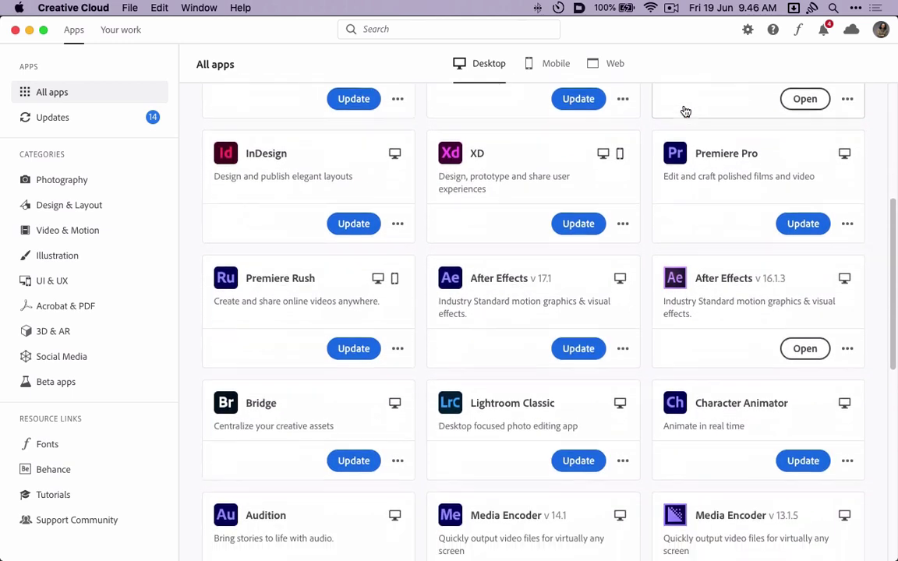
scroll(684, 110, "down", 3)
scroll(684, 111, "down", 3)
scroll(685, 111, "down", 2)
scroll(685, 111, "down", 3)
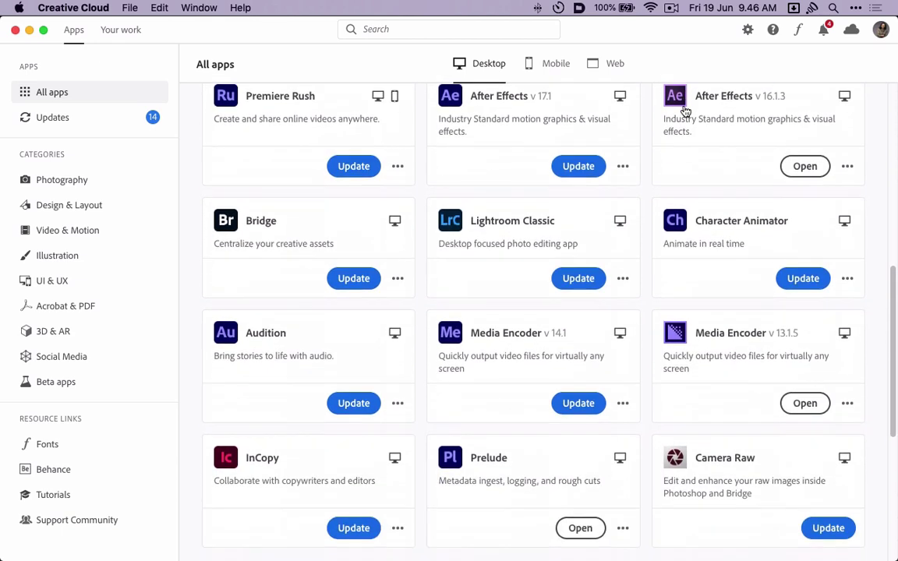
scroll(685, 111, "down", 4)
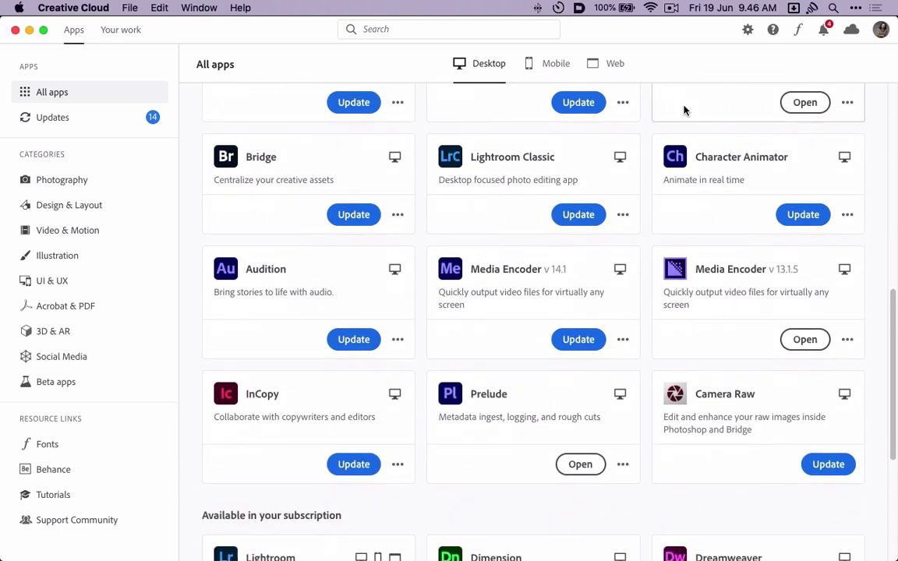
scroll(683, 110, "up", 3)
scroll(683, 109, "up", 2)
scroll(683, 110, "up", 3)
scroll(683, 110, "up", 2)
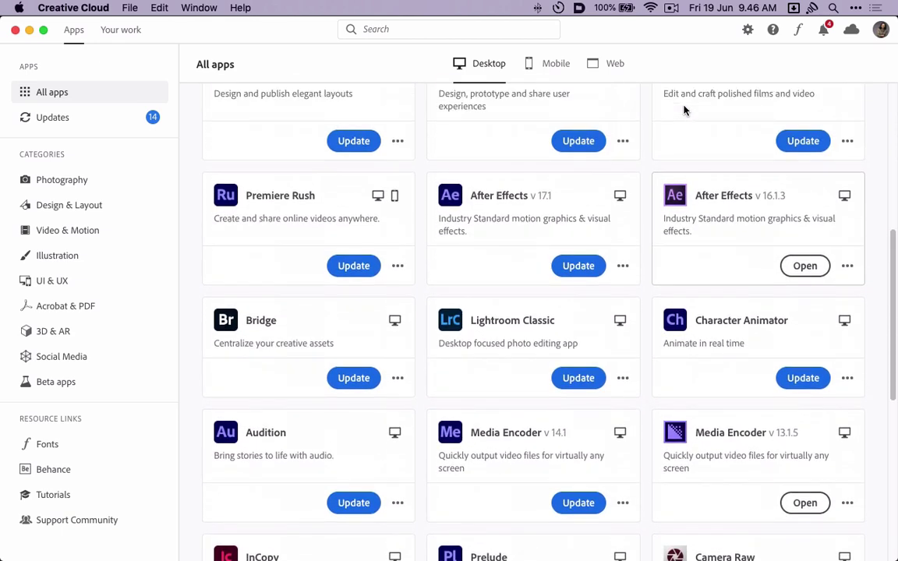
scroll(683, 110, "up", 2)
left_click(117, 119)
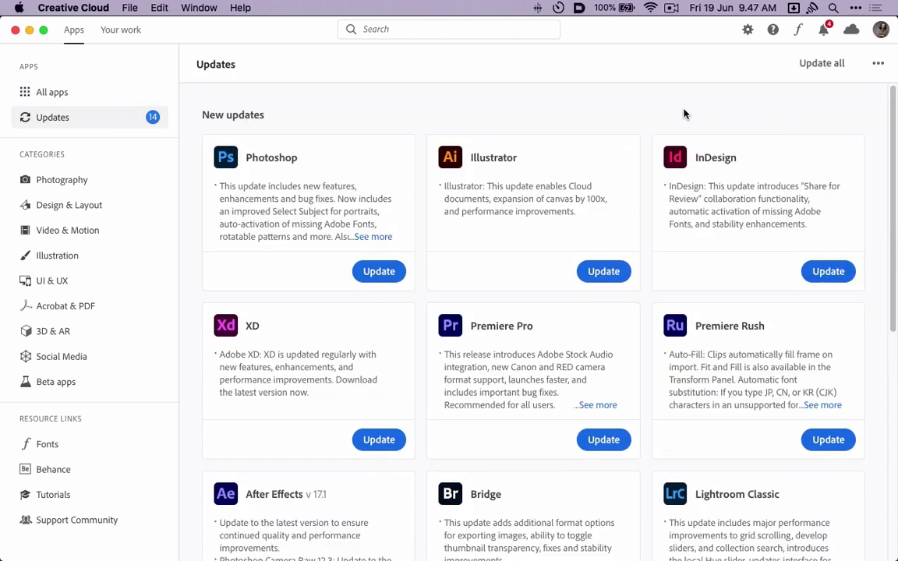
Scroll through the notes for the 14 pending updates, including Photoshop, Illustrator, InDesign and XD
scroll(683, 113, "down", 1)
scroll(684, 113, "down", 1)
scroll(683, 113, "down", 2)
scroll(684, 114, "down", 5)
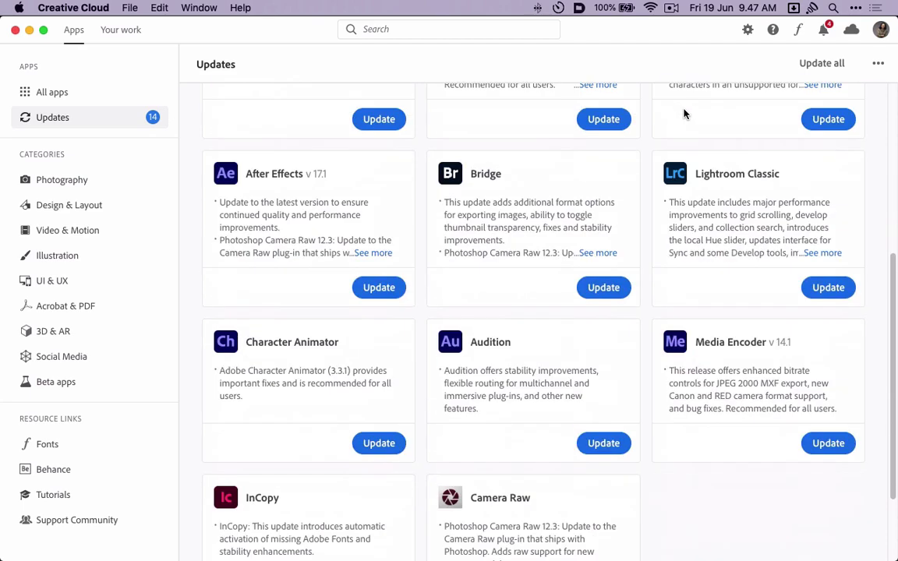
scroll(683, 113, "down", 3)
scroll(684, 114, "up", 5)
scroll(683, 114, "up", 1)
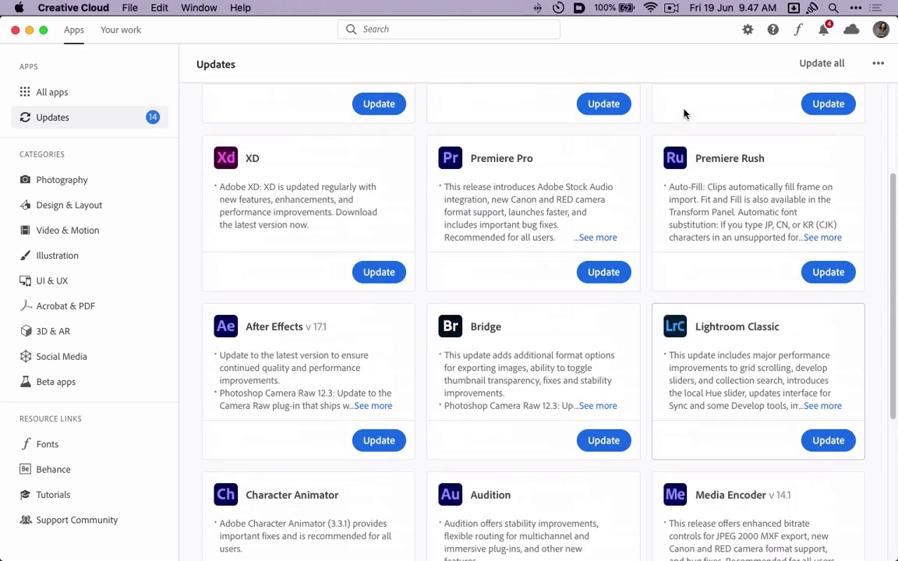
scroll(683, 113, "up", 3)
scroll(683, 114, "up", 2)
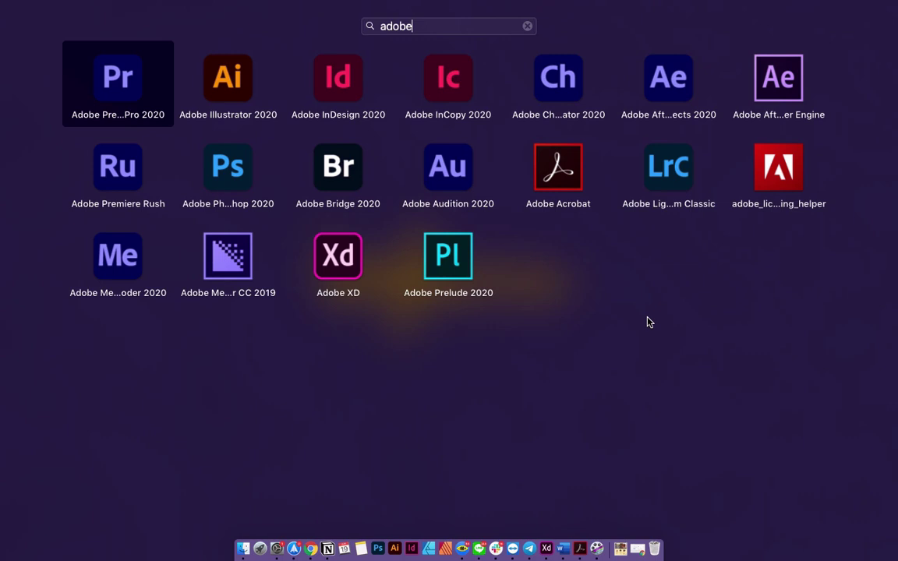
Leave Launchpad and launch Illustrator 2020 from the Dock
left_click(649, 322)
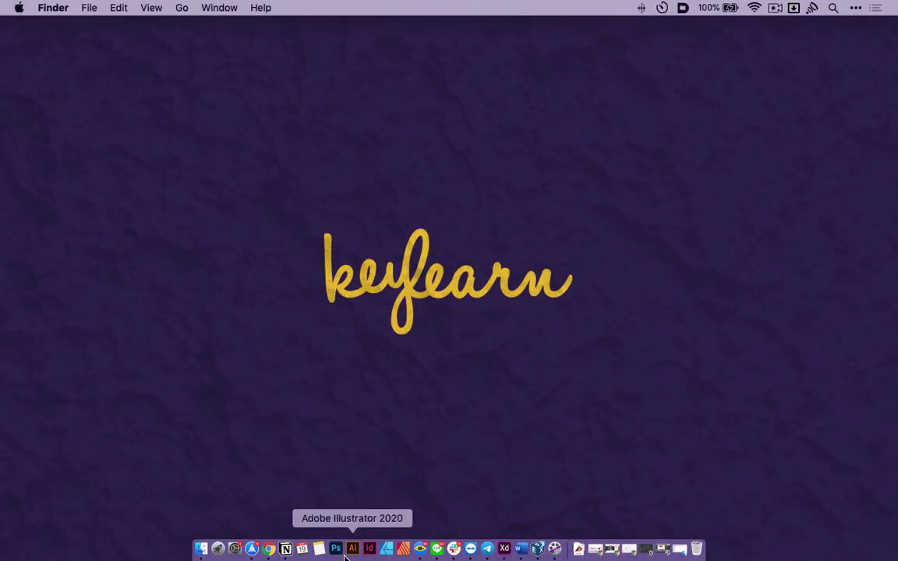
left_click(352, 550)
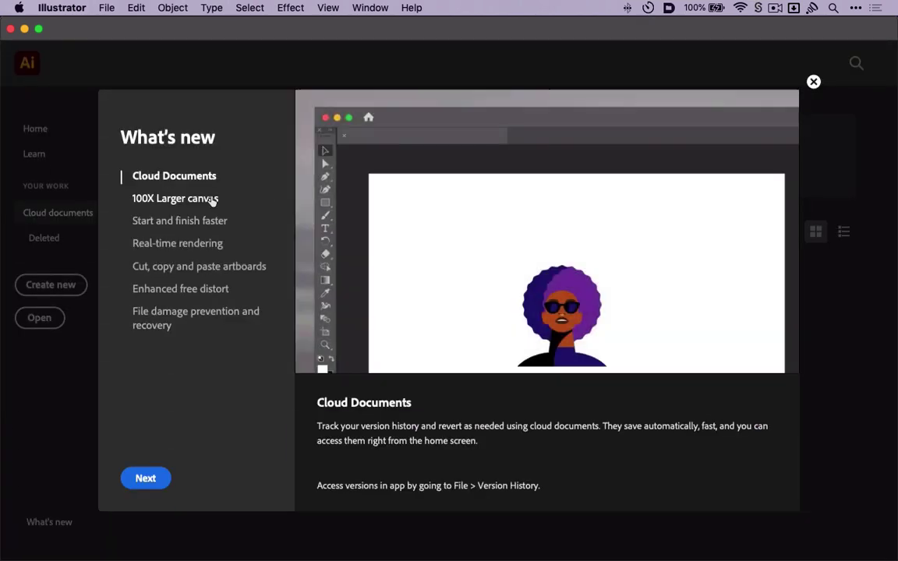
Preview each What's new feature, from 100X Larger canvas to File damage recovery, then Cloud Documents
left_click(208, 200)
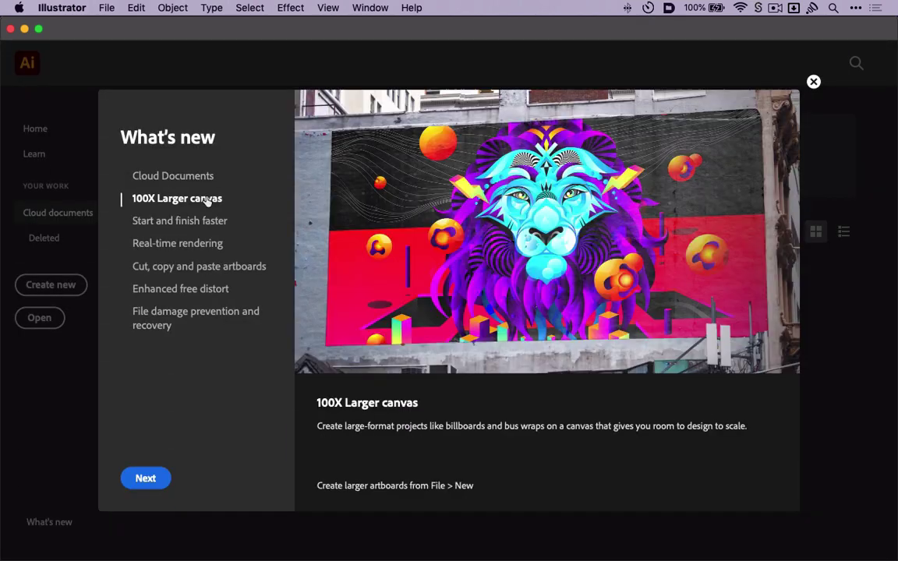
left_click(201, 225)
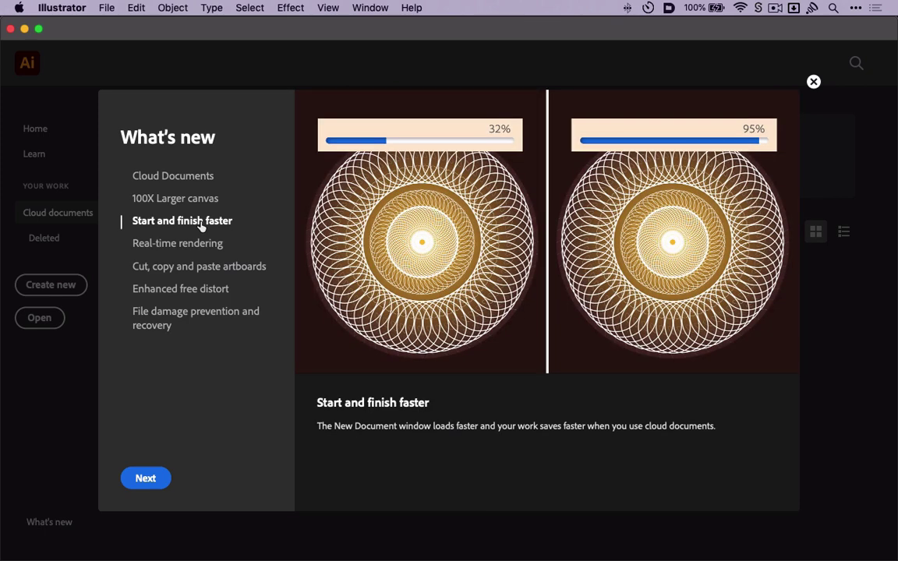
left_click(196, 244)
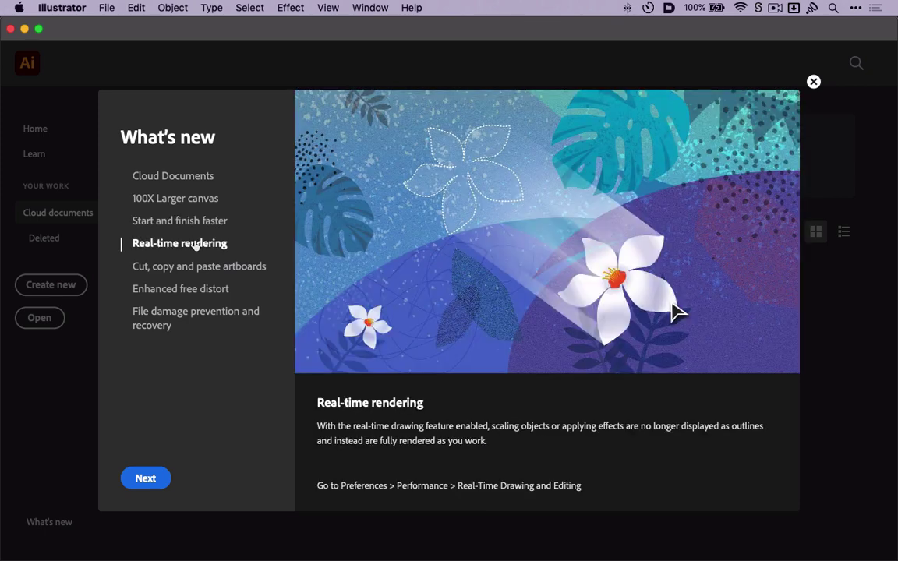
left_click(194, 267)
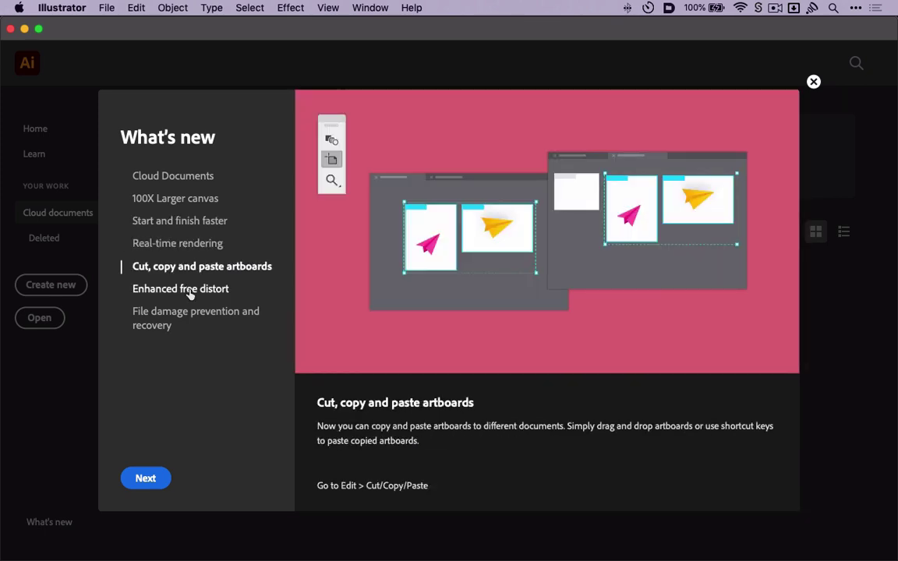
left_click(189, 290)
left_click(186, 316)
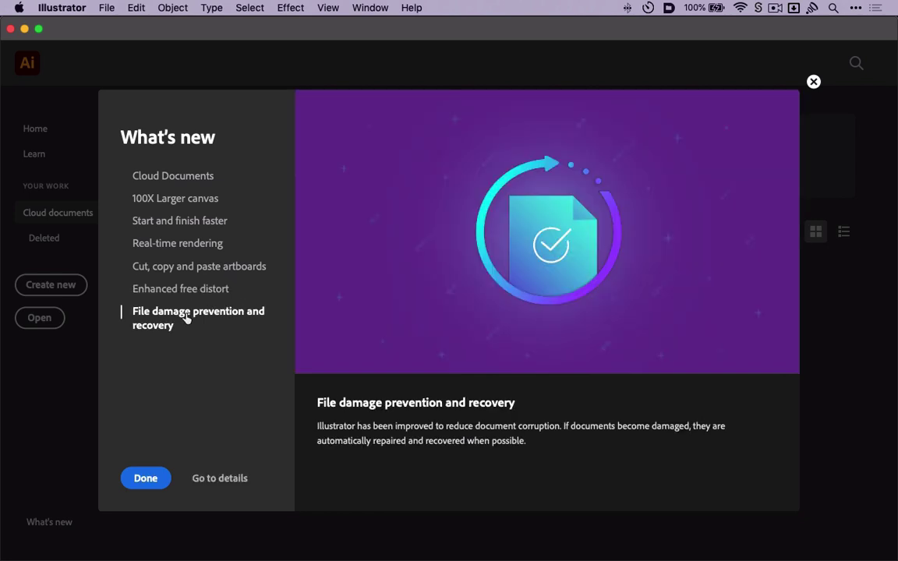
left_click(180, 176)
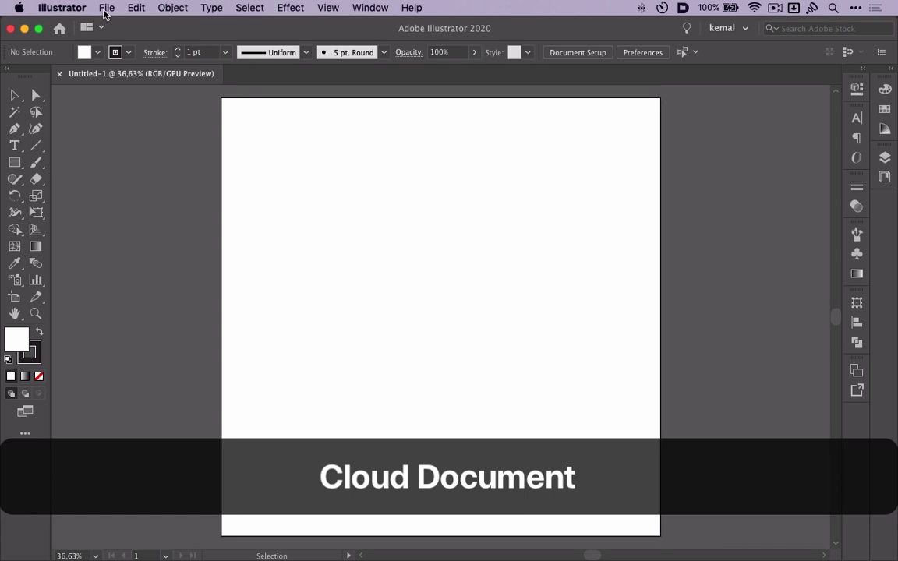
Save the blank document to Cloud documents as 'Cloud Document Pertamaqu'
left_click(106, 8)
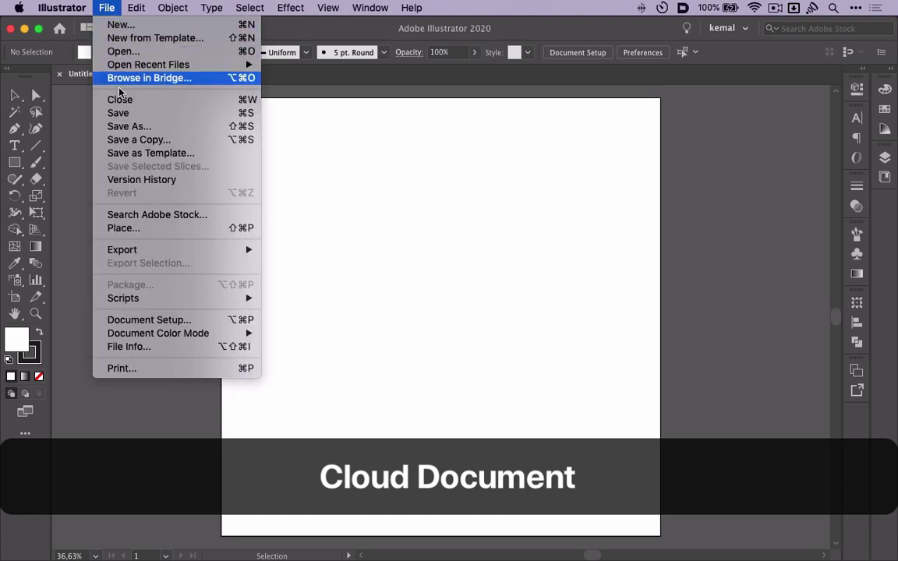
left_click(119, 113)
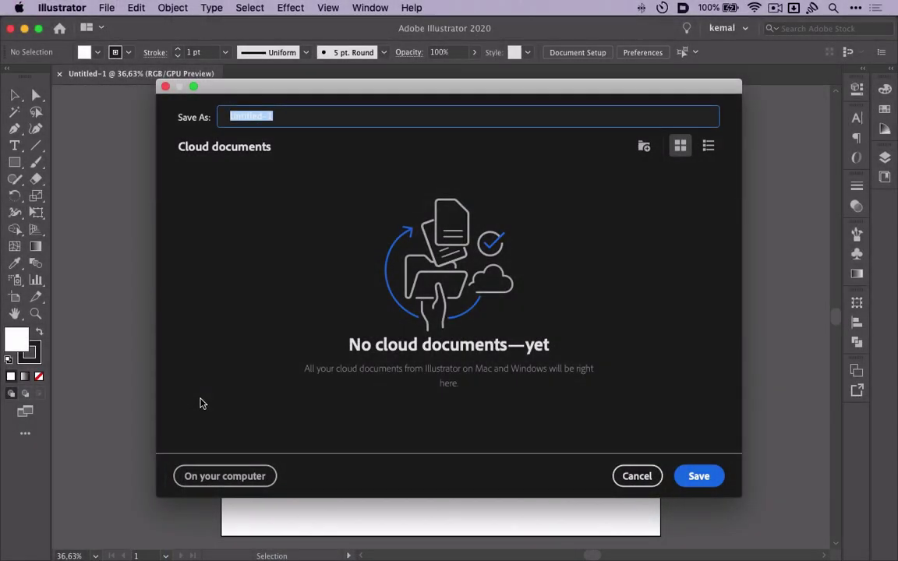
type("Cloud Do")
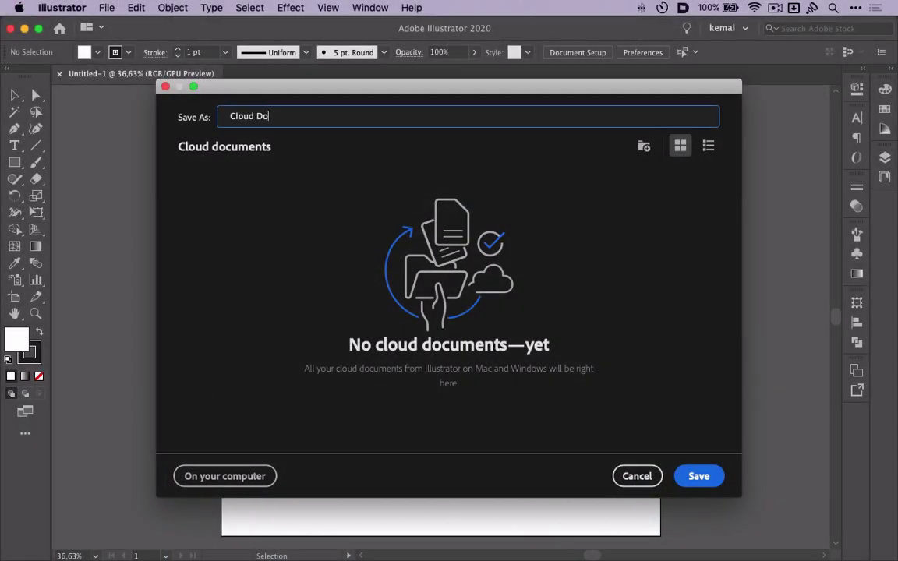
type("cument Perta")
type("ma")
type("qu")
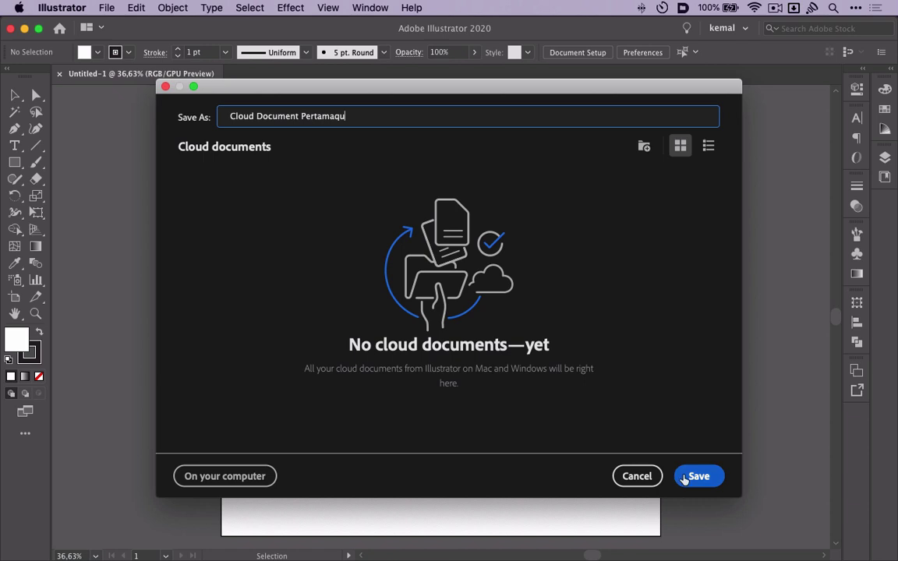
left_click(696, 475)
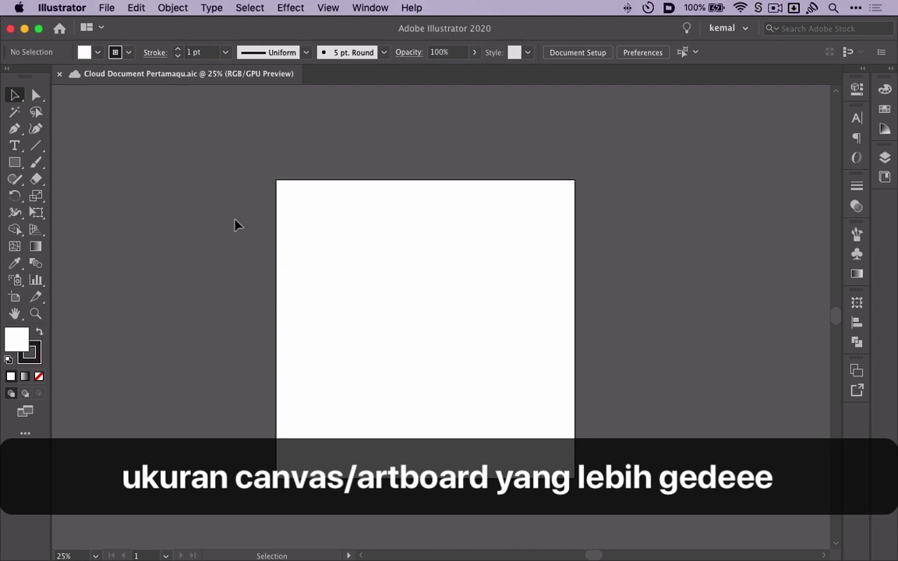
Start a new document using the 5 × 5 m custom recent preset in meters
left_click(116, 8)
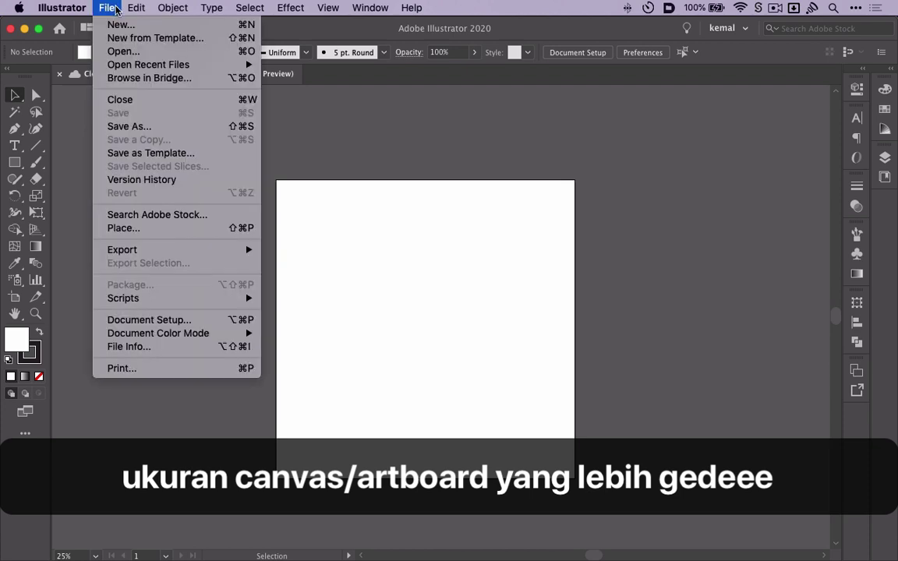
left_click(124, 24)
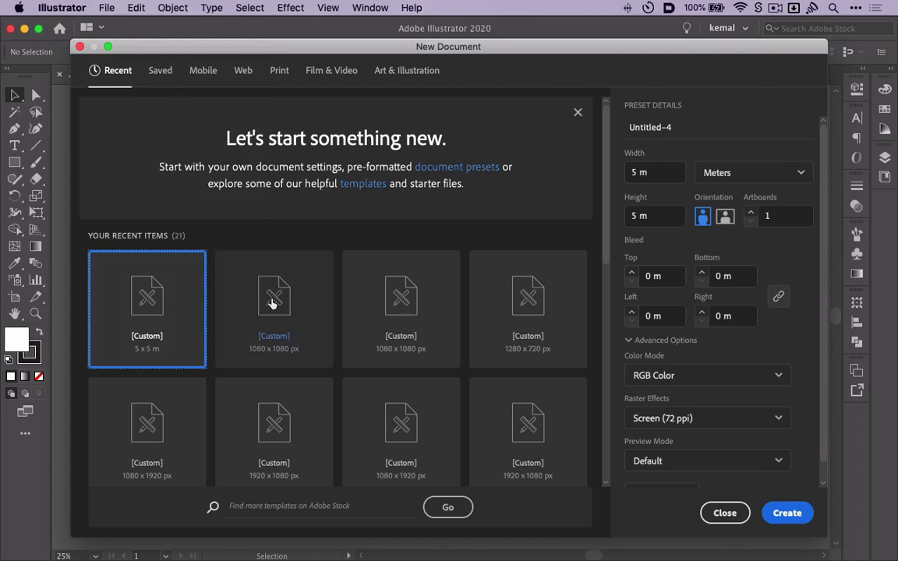
left_click(269, 305)
left_click(200, 315)
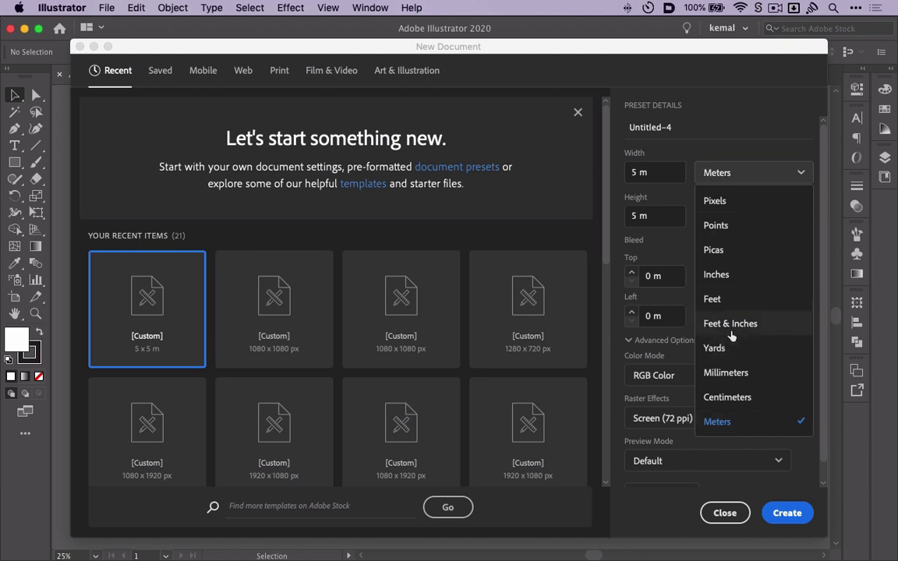
Create a 5 m × 3 m document in Meters and zoom out to fit it
left_click(727, 419)
key("shift+Tab")
type("5")
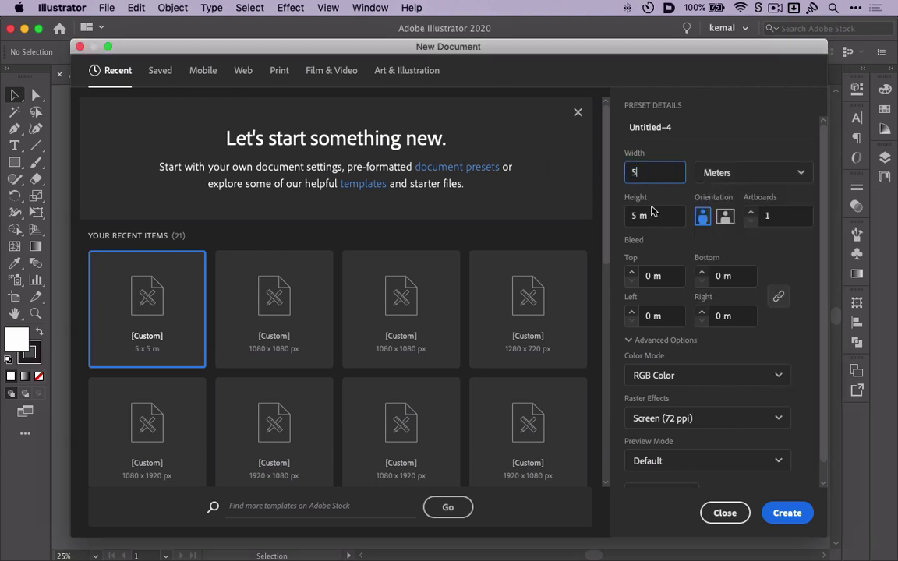
key("Tab")
type("3")
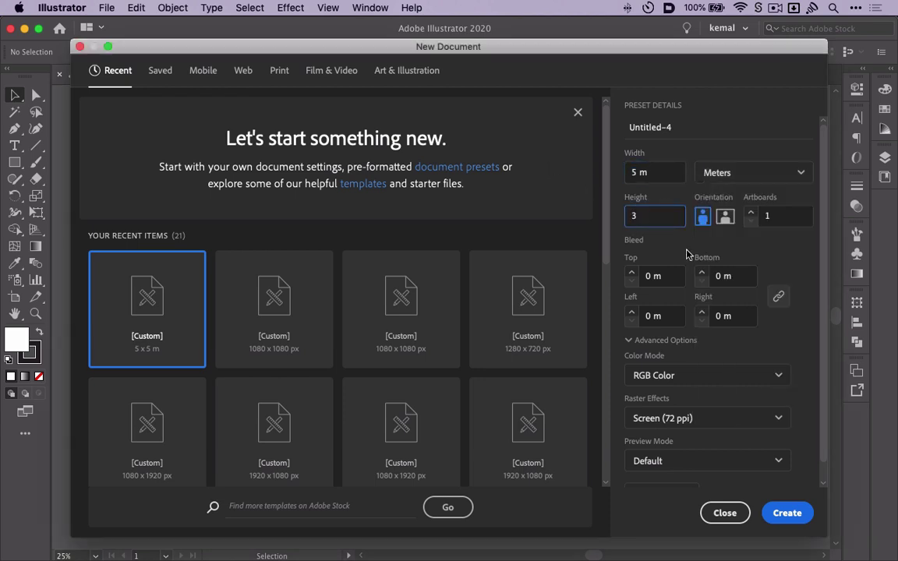
key("Tab")
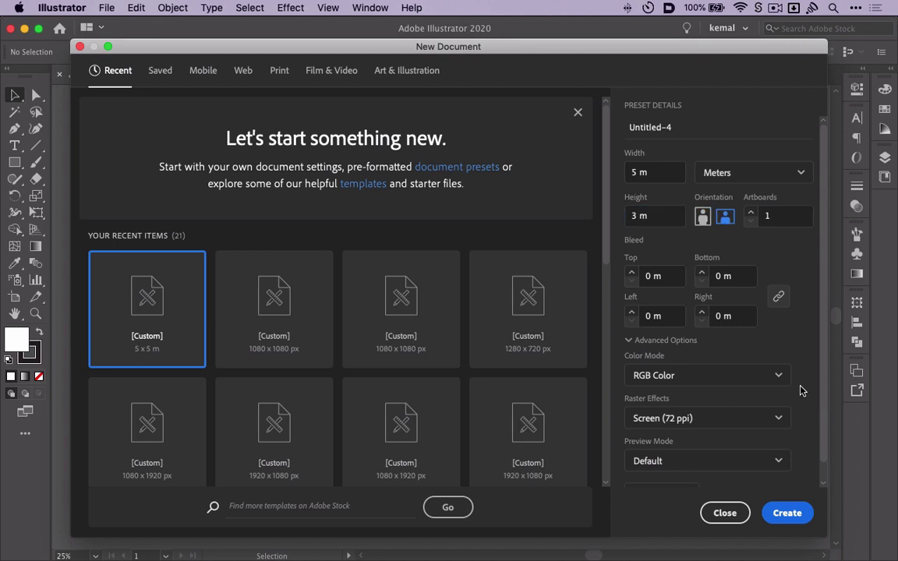
left_click(790, 511)
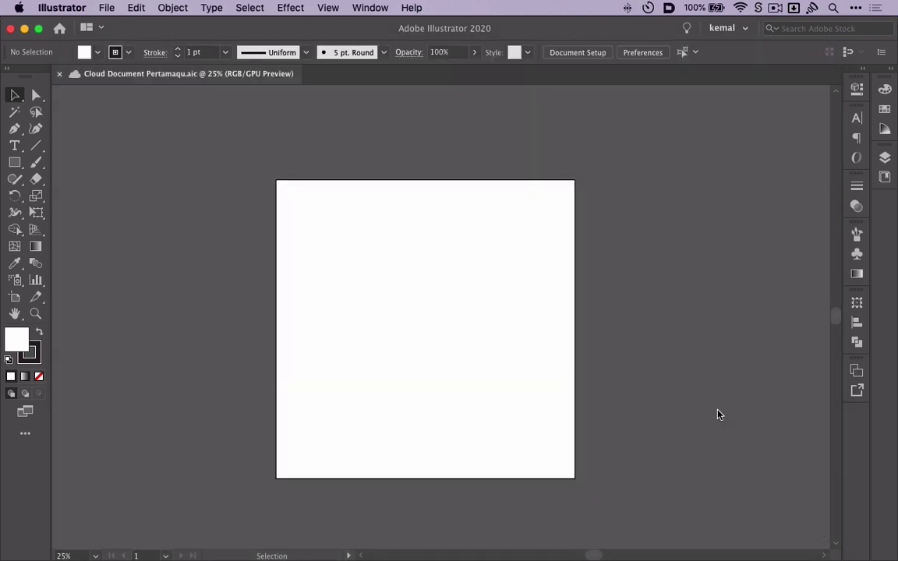
key("super+minus")
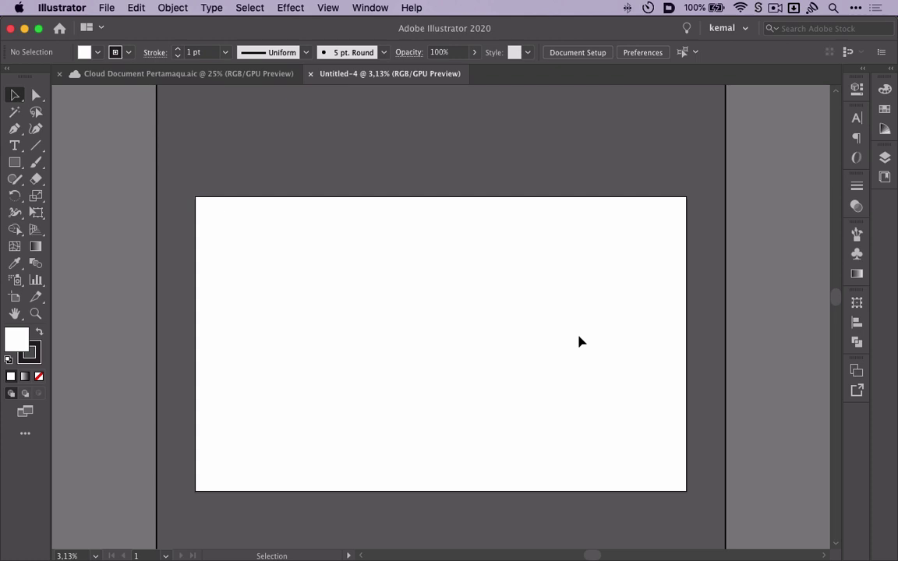
Create another landscape document 5 m wide and 3 m high
key("super+n")
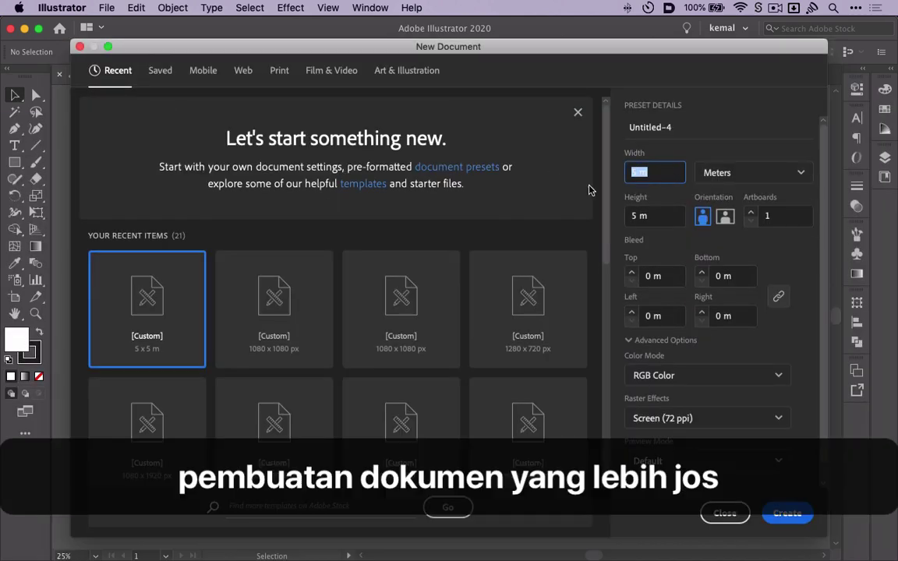
type("5")
left_click(627, 220)
type("3")
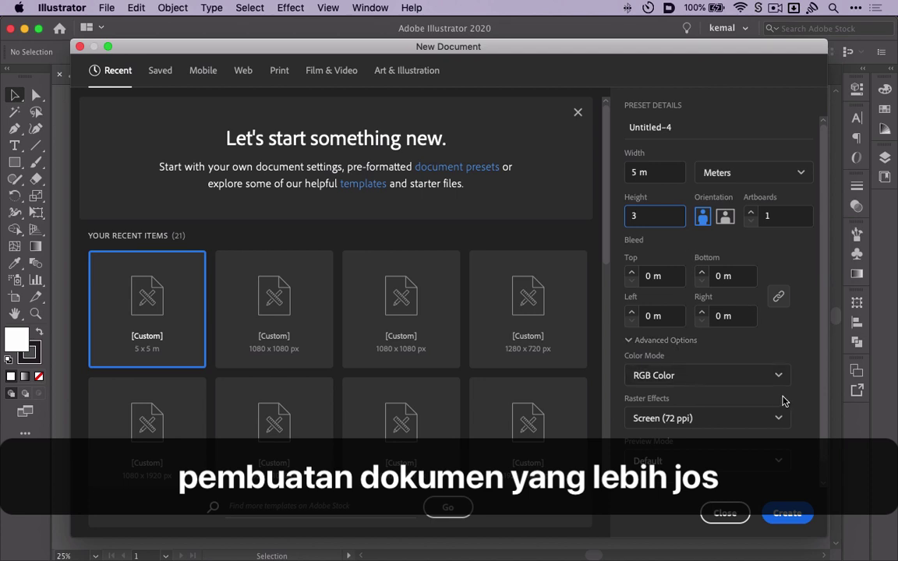
key("Tab")
left_click(776, 512)
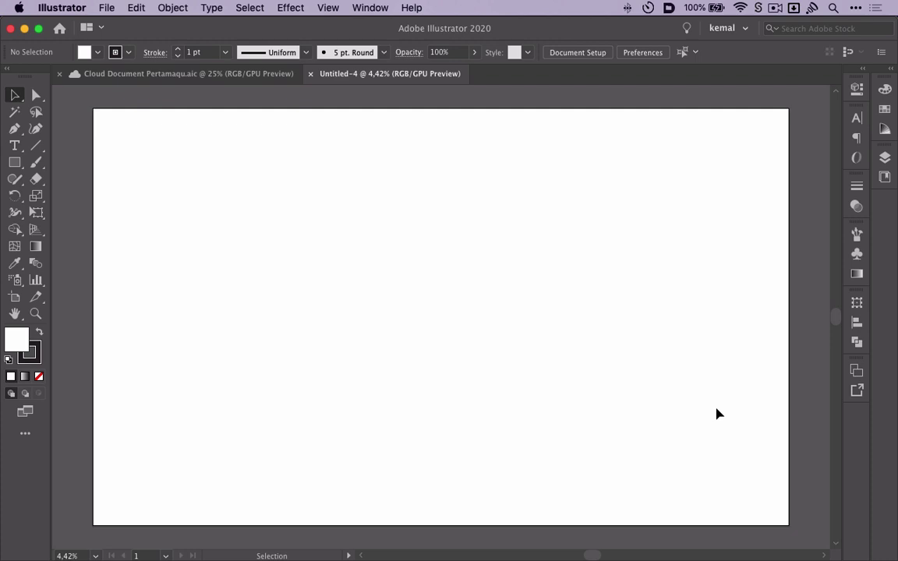
Save the black-square document to cloud documents as 'document cloudku'
key("super+minus")
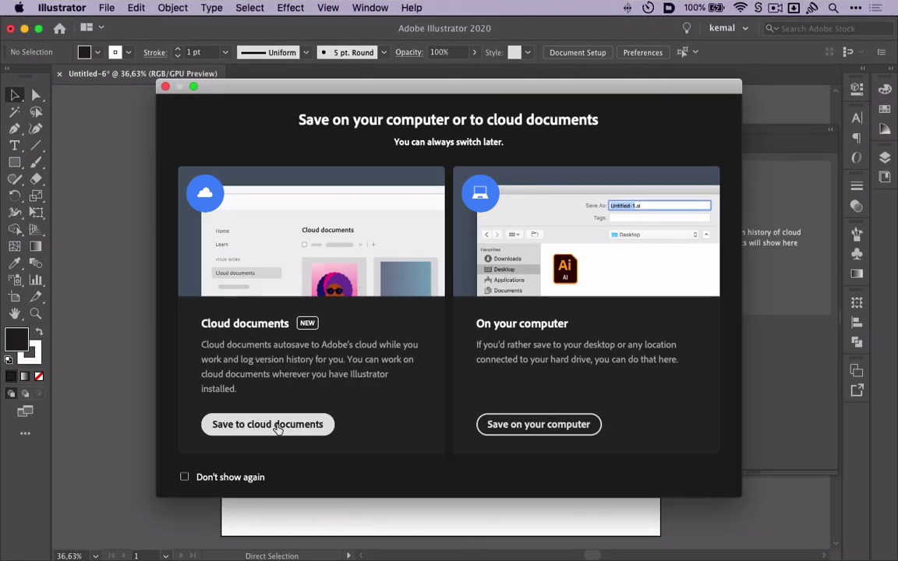
left_click(276, 427)
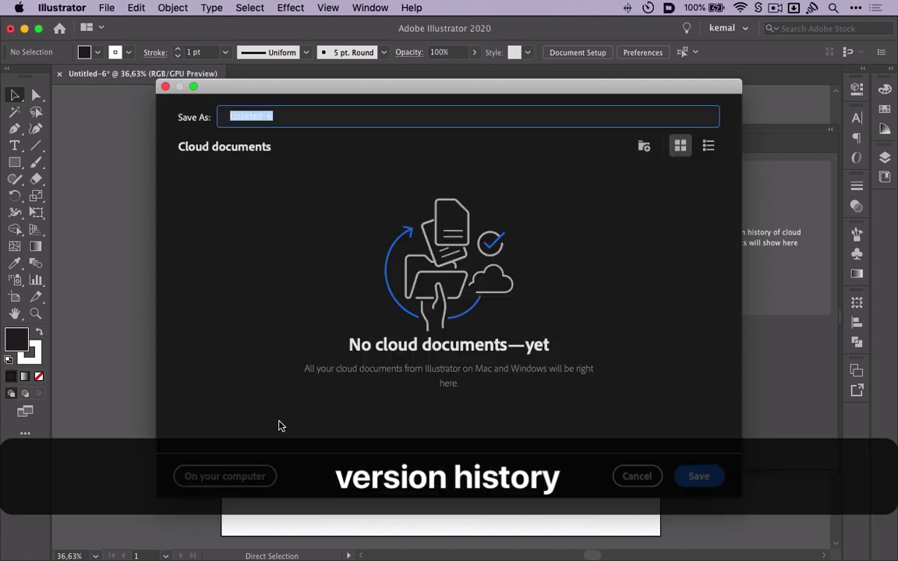
type("docume")
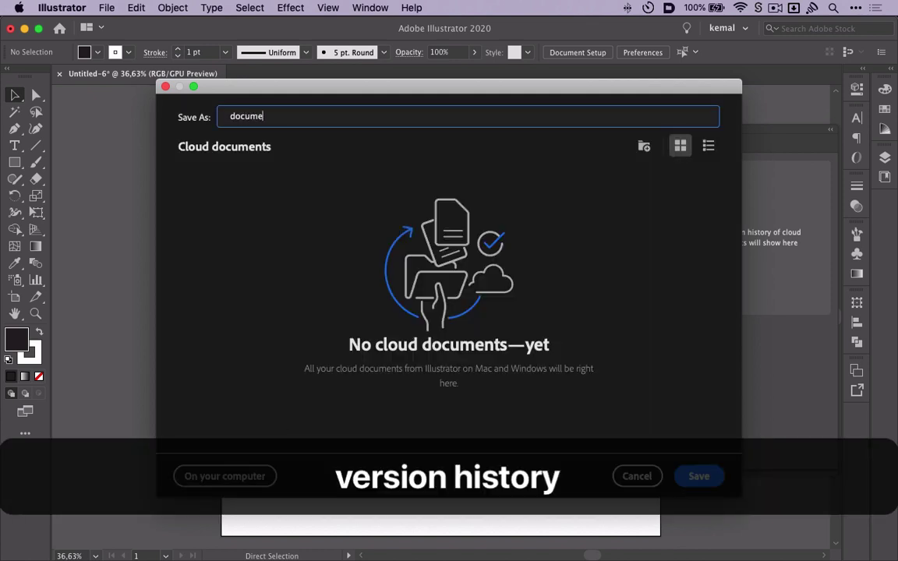
type("nt cloudku")
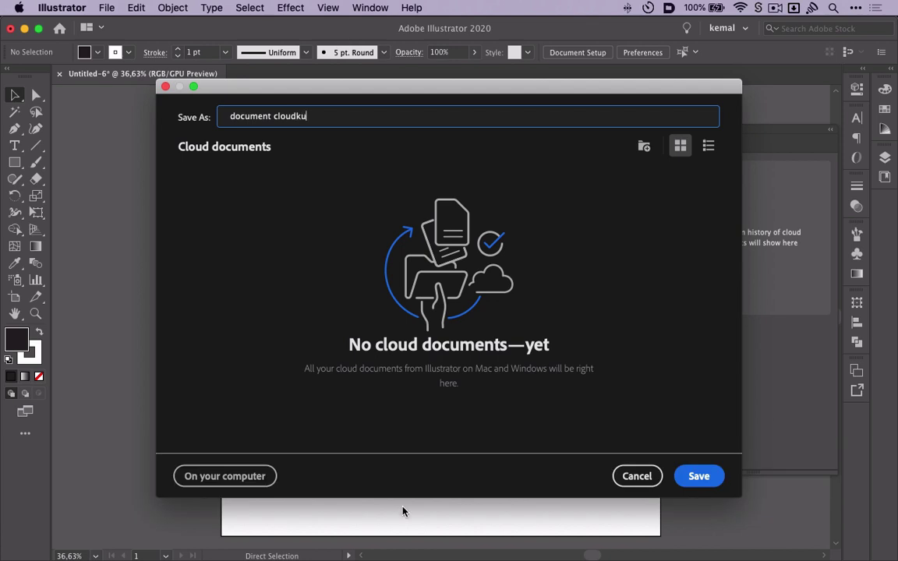
left_click(703, 477)
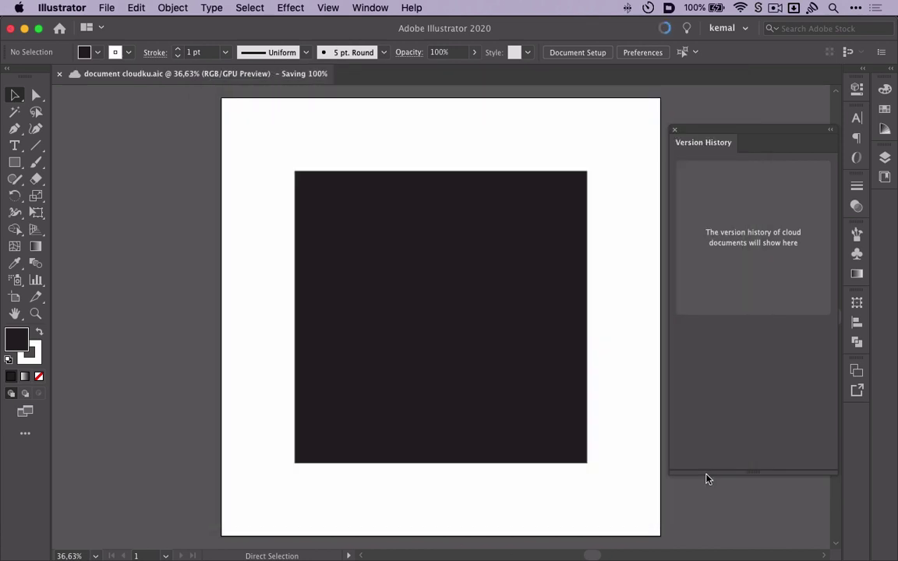
Select and delete the black square
left_click(523, 362)
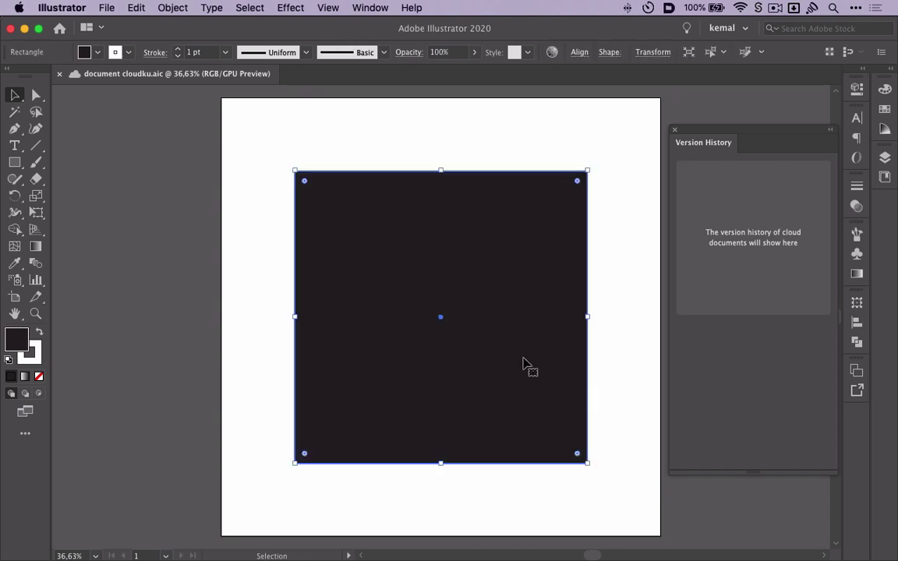
key("a")
scroll(492, 343, "down", 1, "alt")
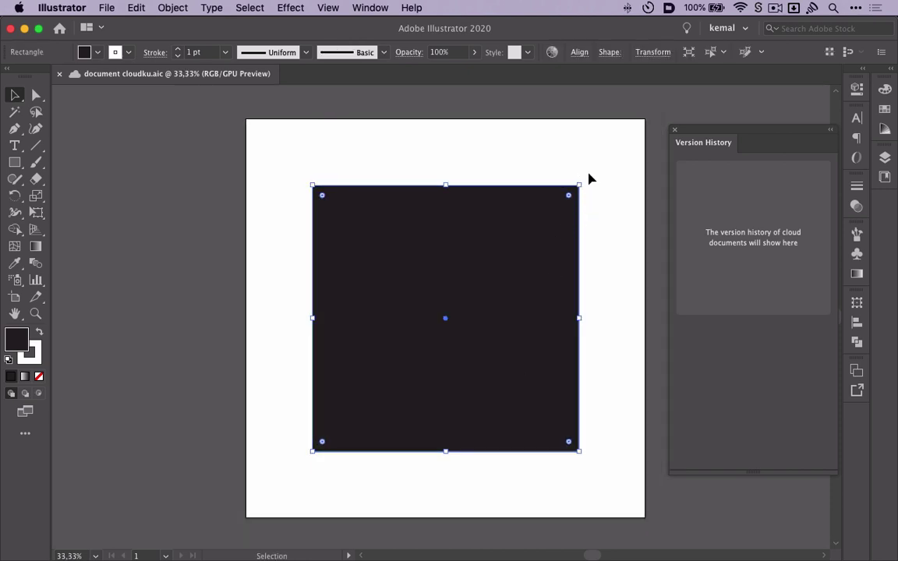
key("Delete")
Draw a large circle with the Ellipse tool, fill it red, then delete it
key("l")
left_click_drag(445, 302, 582, 362)
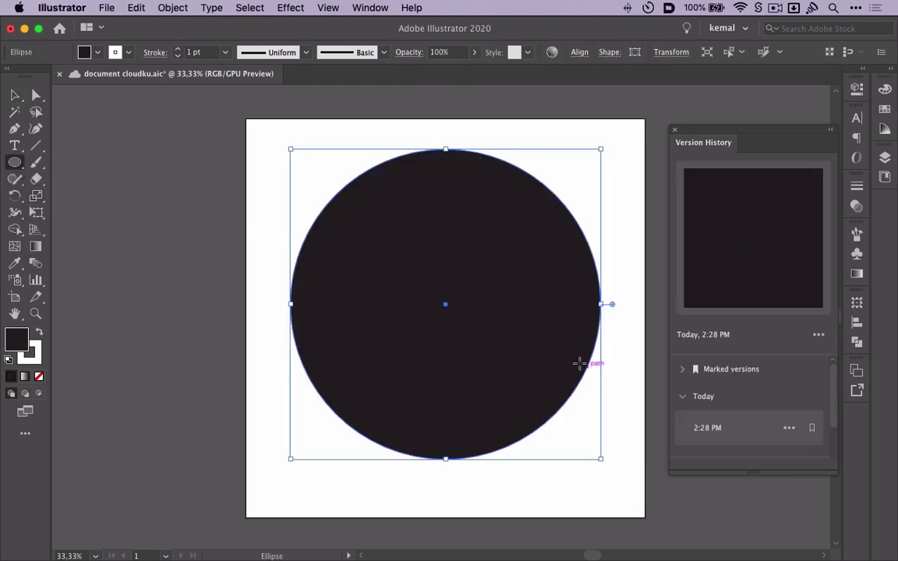
key("v")
left_click(175, 201)
left_click(333, 290)
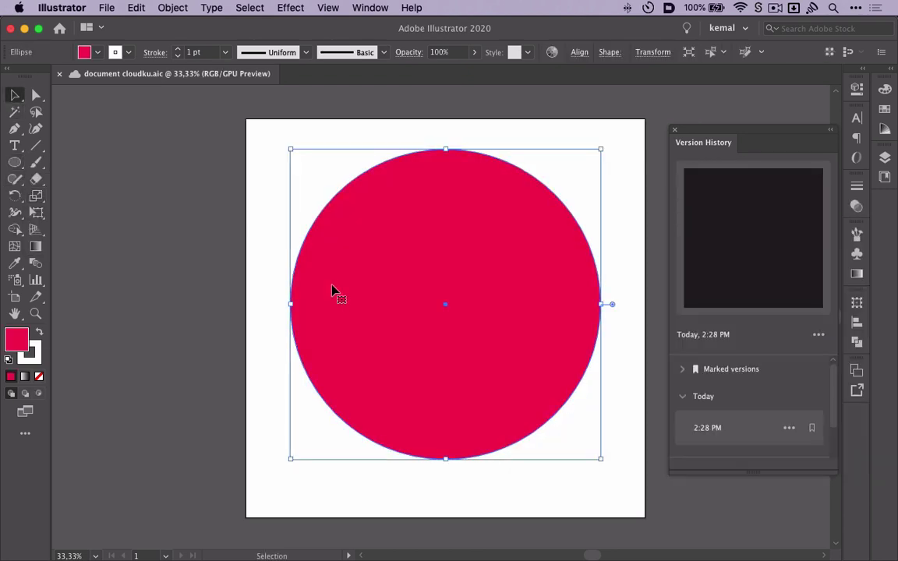
key("Delete")
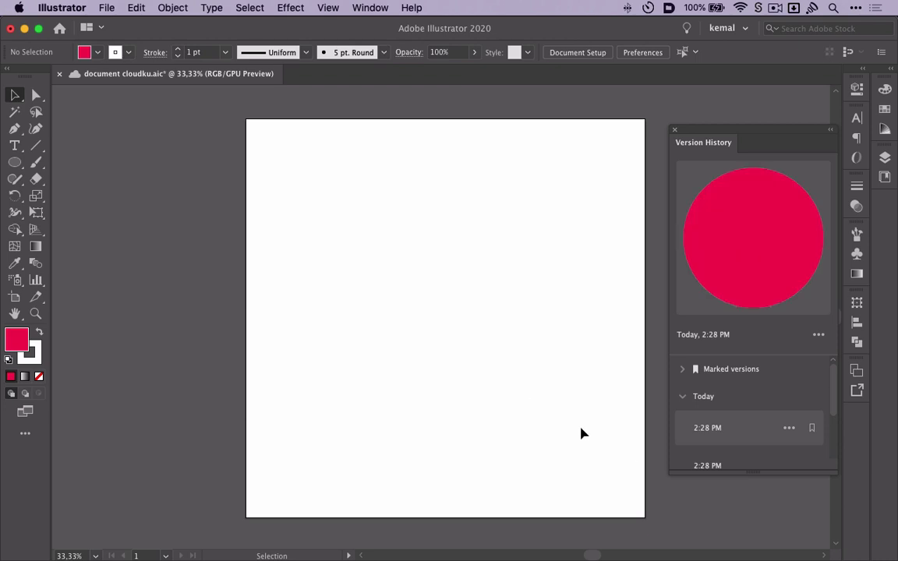
Preview both saved versions and name the older one 'kotak'
left_click_drag(751, 472, 747, 532)
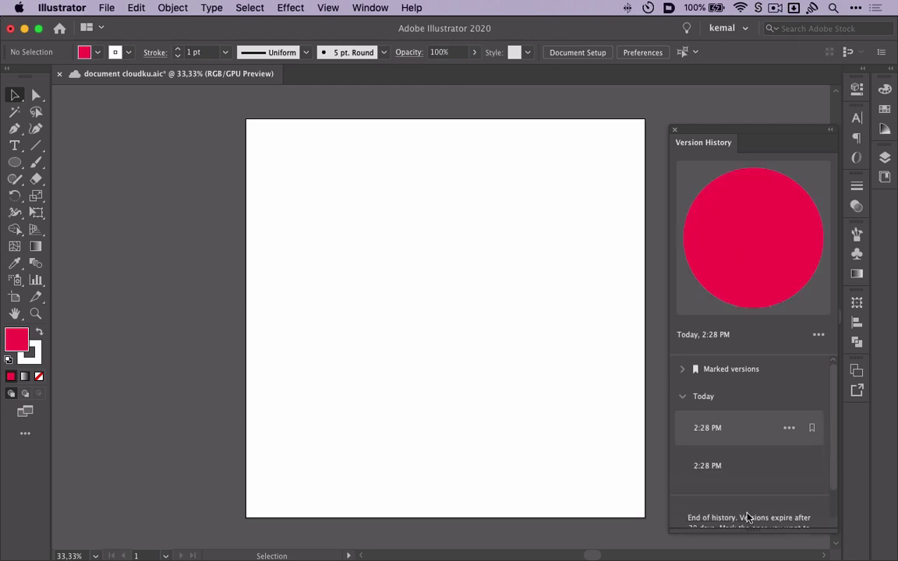
left_click(719, 477)
left_click(717, 434)
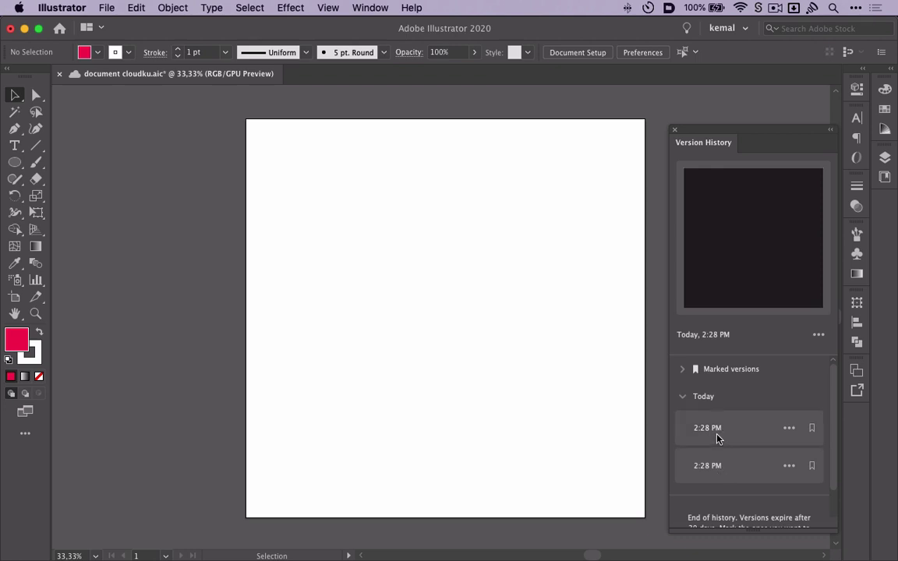
left_click(789, 466)
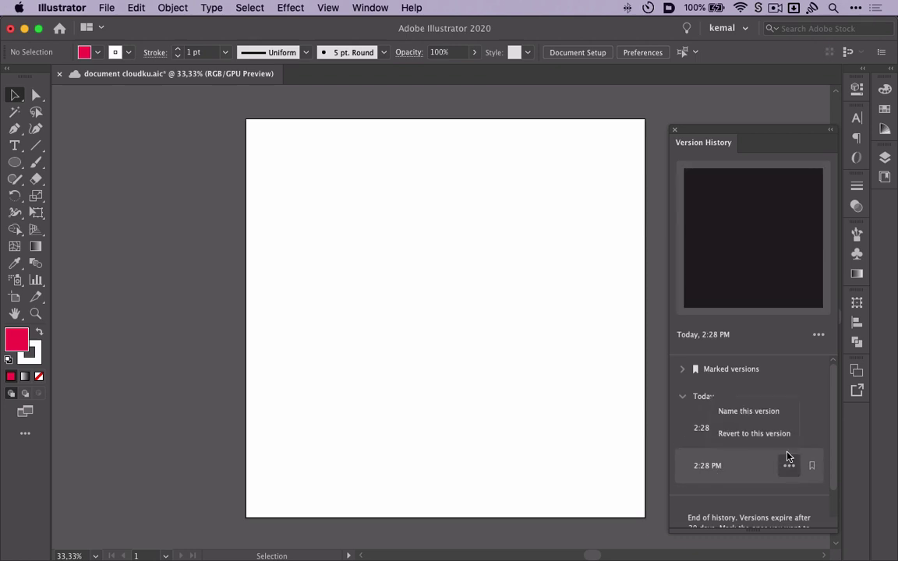
left_click(772, 413)
type("kotak")
key("Return")
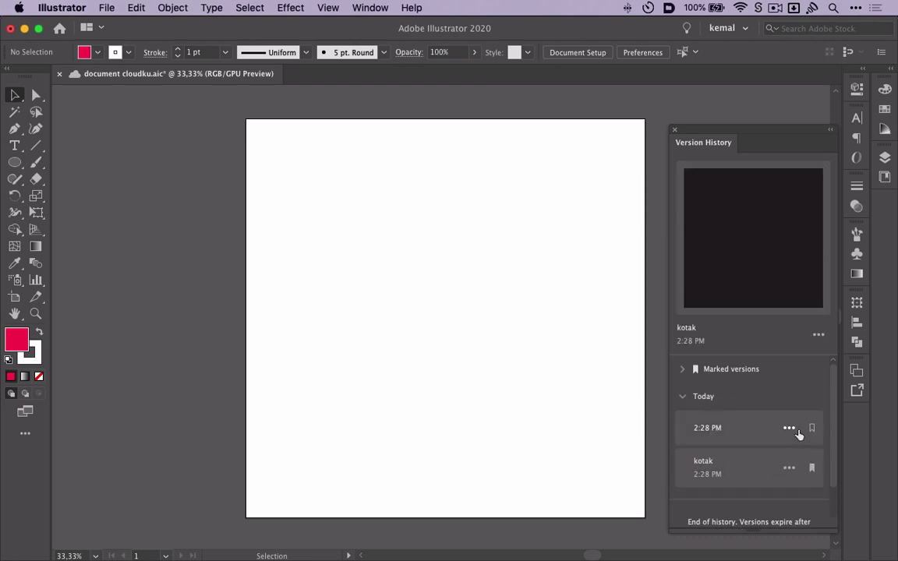
Name the newer version 'lingkaran' and revert the document to kotak
left_click(789, 428)
type("lingkaran")
key("Return")
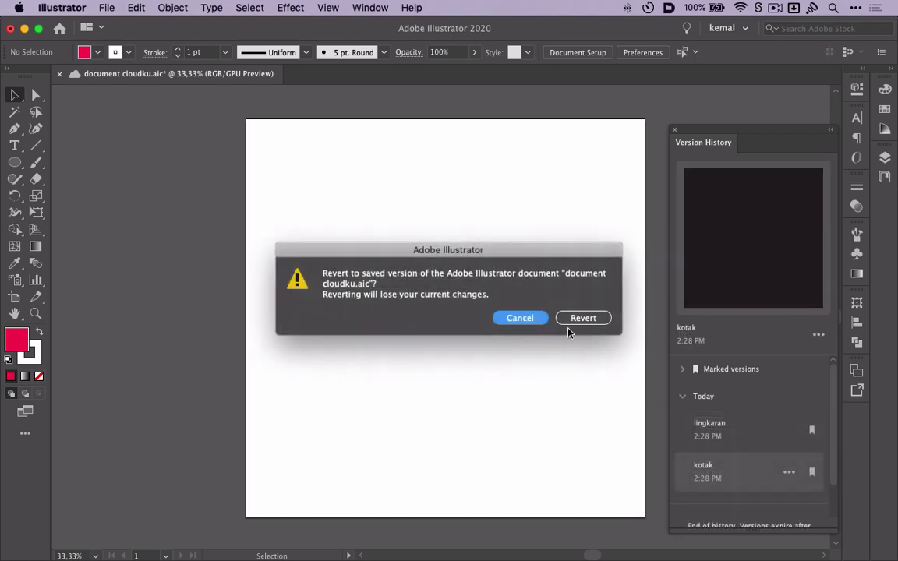
left_click(571, 320)
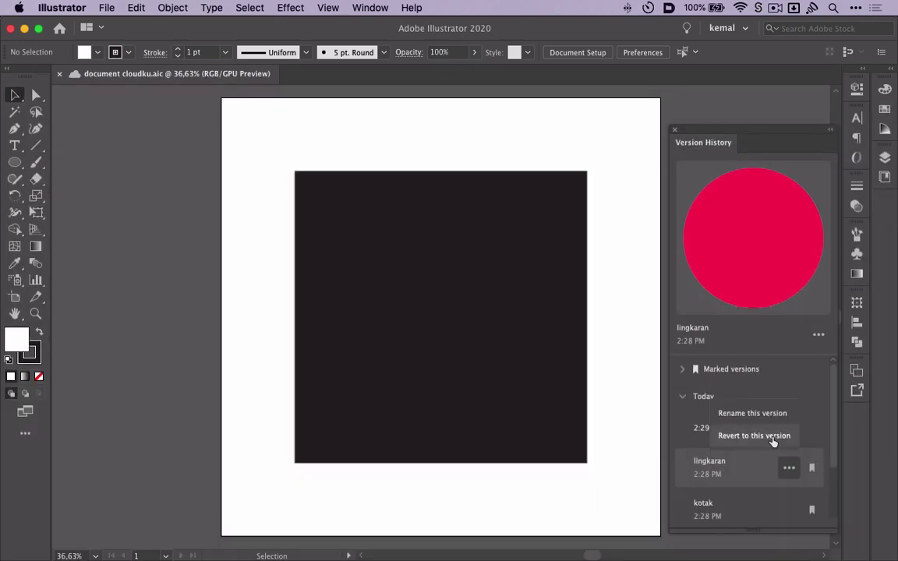
Revert the cloud document to the chosen earlier version
left_click(771, 436)
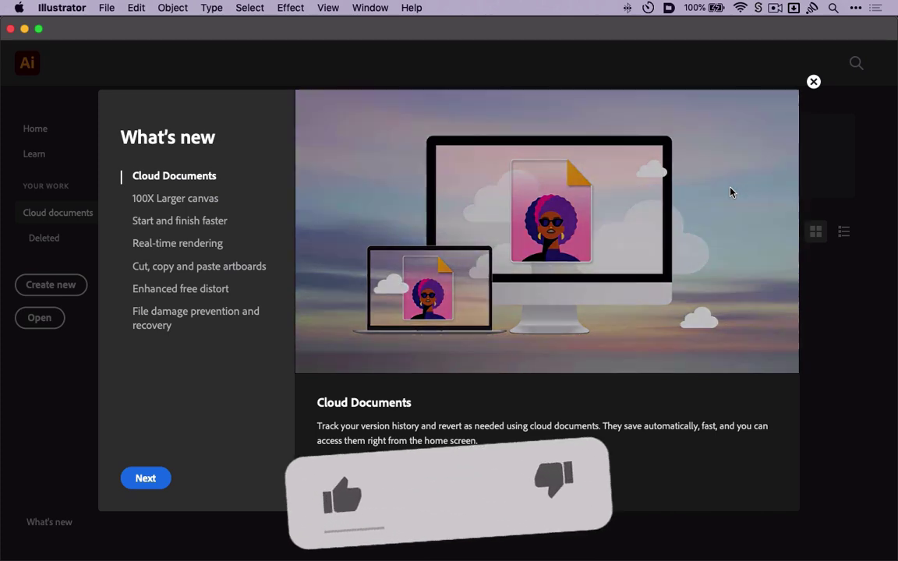
Page through What's new: 100X Larger canvas, Start and finish faster, Real-time rendering, artboards, free distort, file recovery
left_click(207, 200)
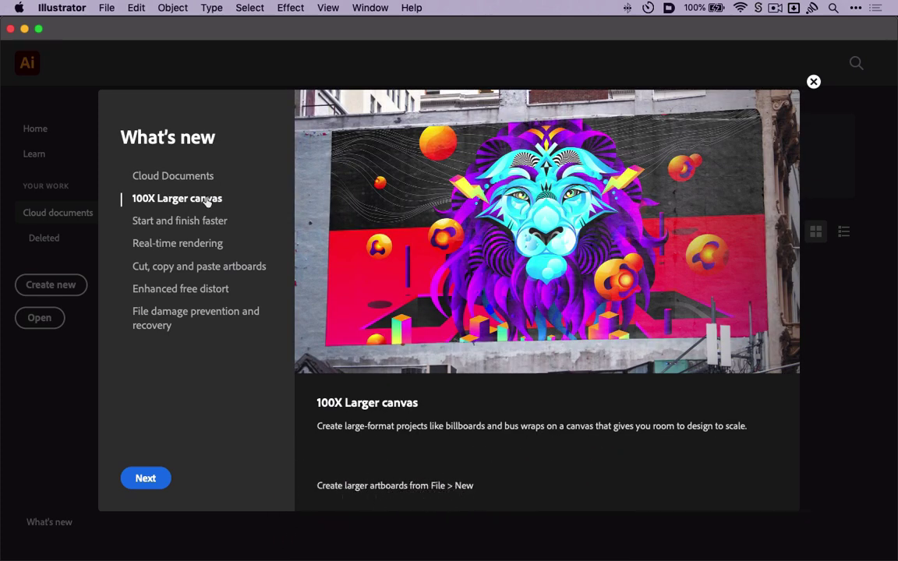
left_click(201, 224)
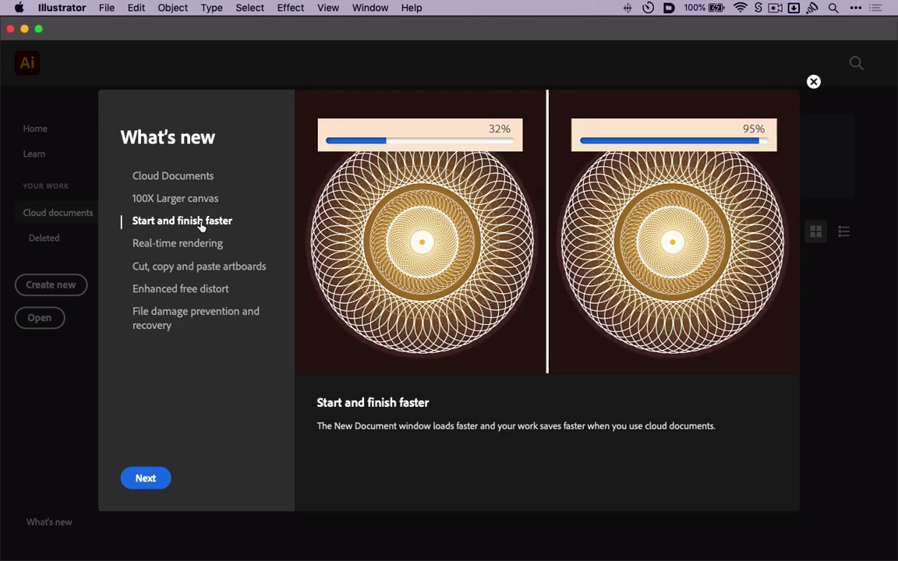
left_click(196, 244)
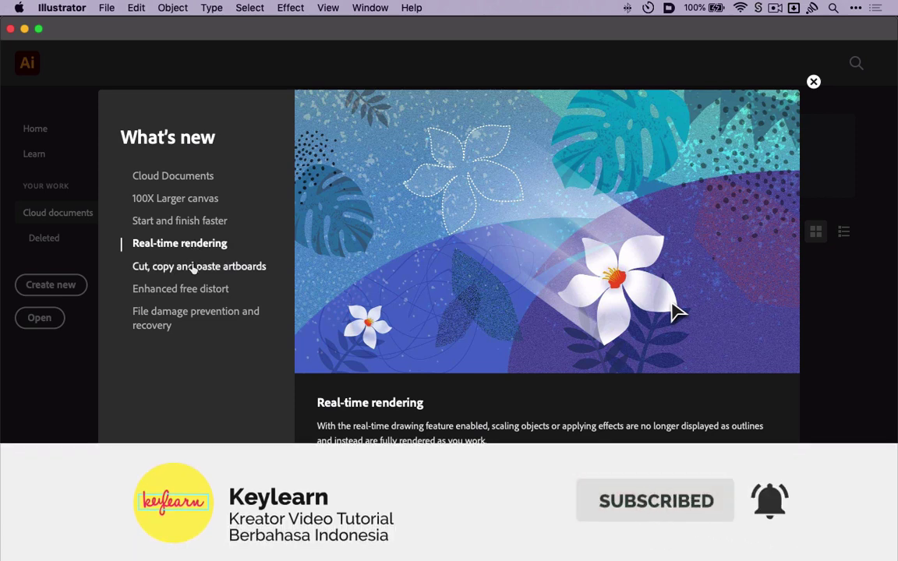
left_click(192, 267)
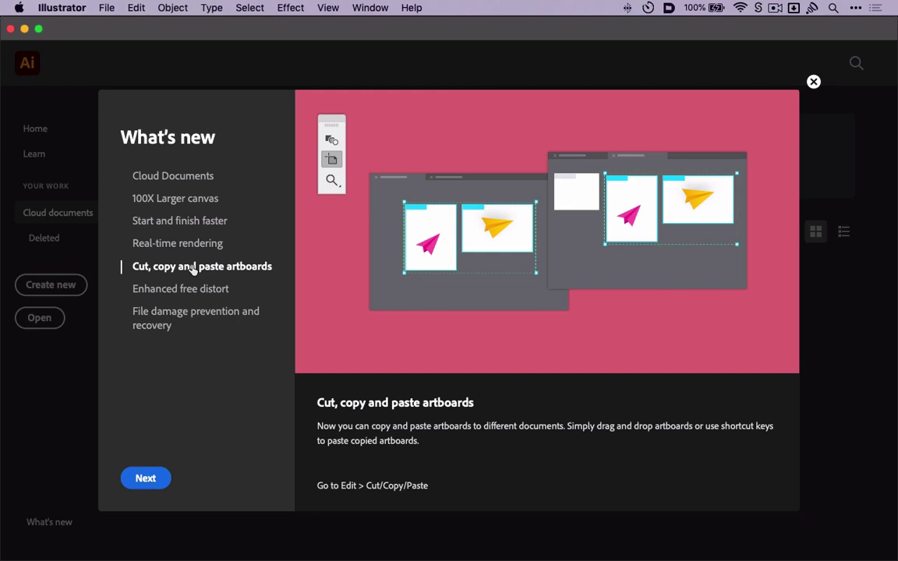
left_click(189, 290)
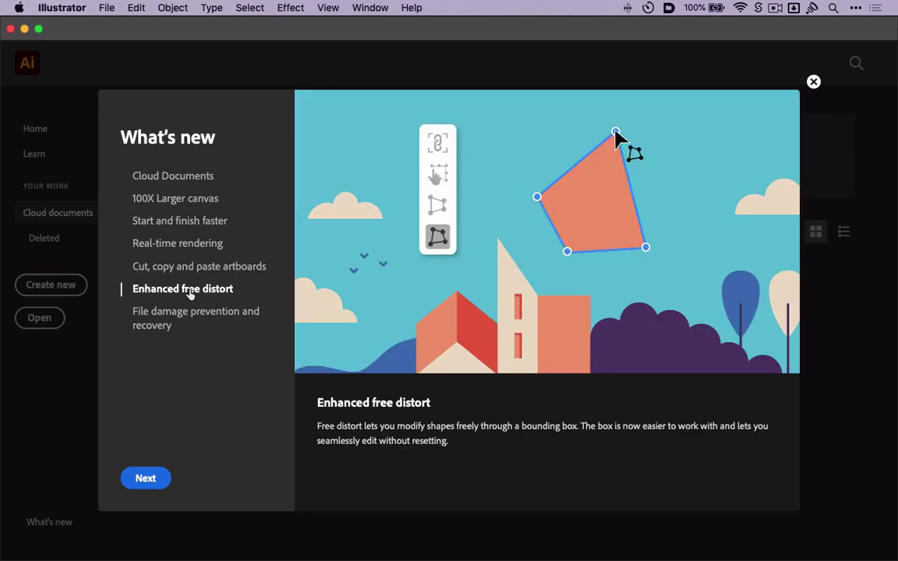
left_click(186, 314)
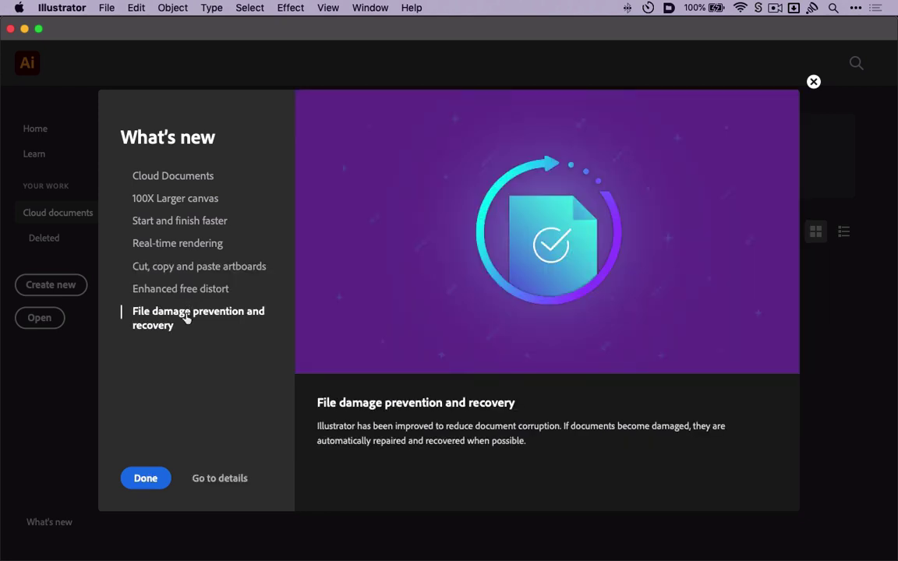